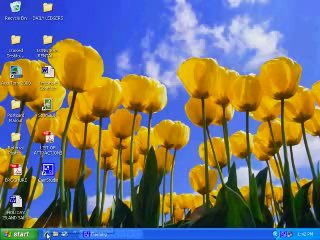
# Step: Launch Internet Explorer from the Quick Launch bar to the Yahoo home page
pyautogui.click(50, 233)
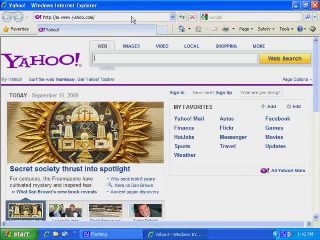
# Step: Browse to bitdefender.com, save the Antivirus installer to the Desktop, and run it
pyautogui.click(131, 14)
pyautogui.write('bi')
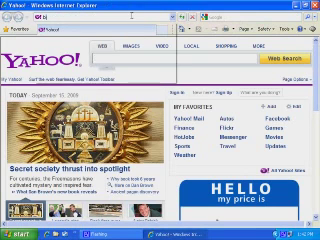
pyautogui.write('tdefender')
pyautogui.press('Return')
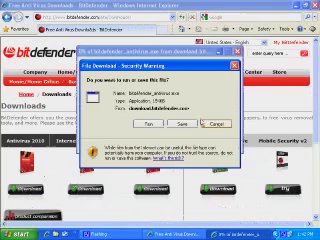
pyautogui.click(183, 124)
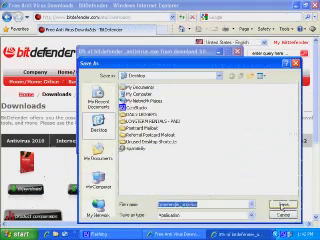
pyautogui.click(284, 204)
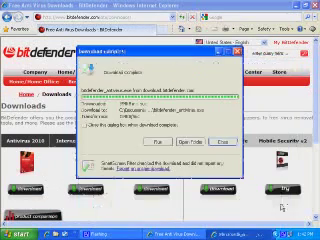
pyautogui.click(143, 143)
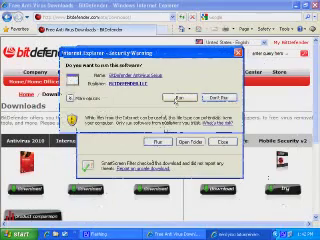
# Step: Confirm Run in the Security Warning so BitDefender Antivirus 2010 setup starts downloading
pyautogui.click(178, 98)
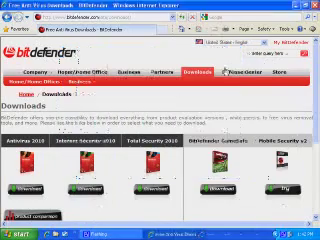